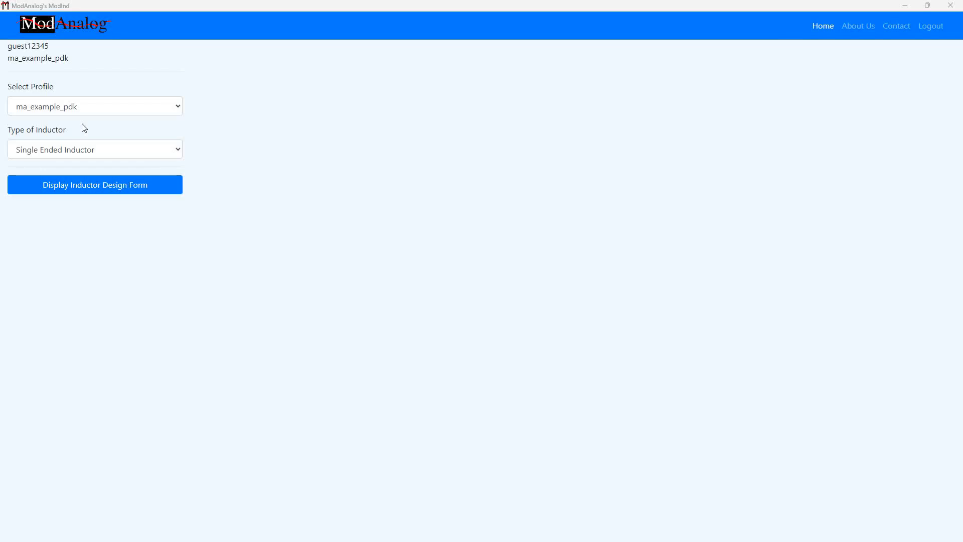
# - Display the inductor design form for the ma_example_pdk profile with the Single Ended Inductor type
pyautogui.click(81, 107)
pyautogui.click(80, 106)
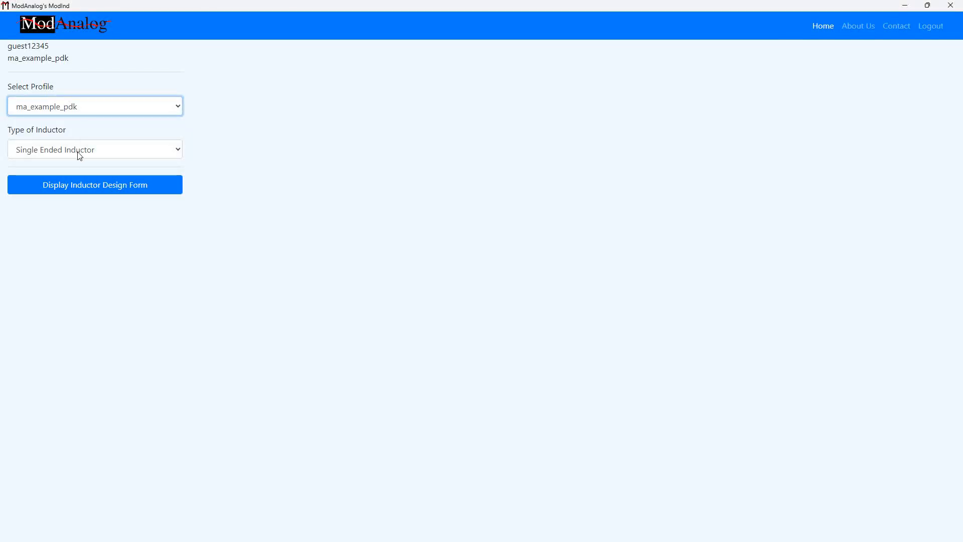
pyautogui.click(79, 151)
pyautogui.click(78, 151)
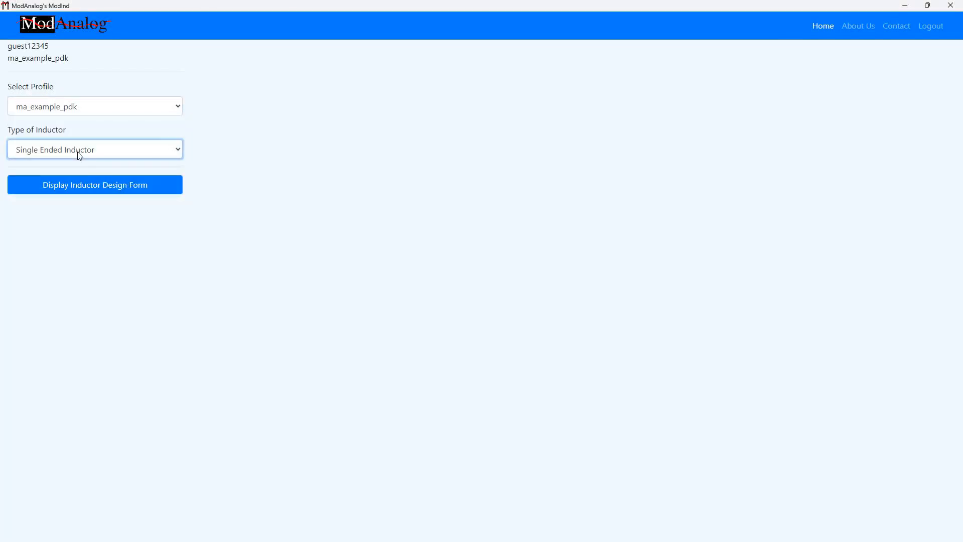
pyautogui.click(77, 187)
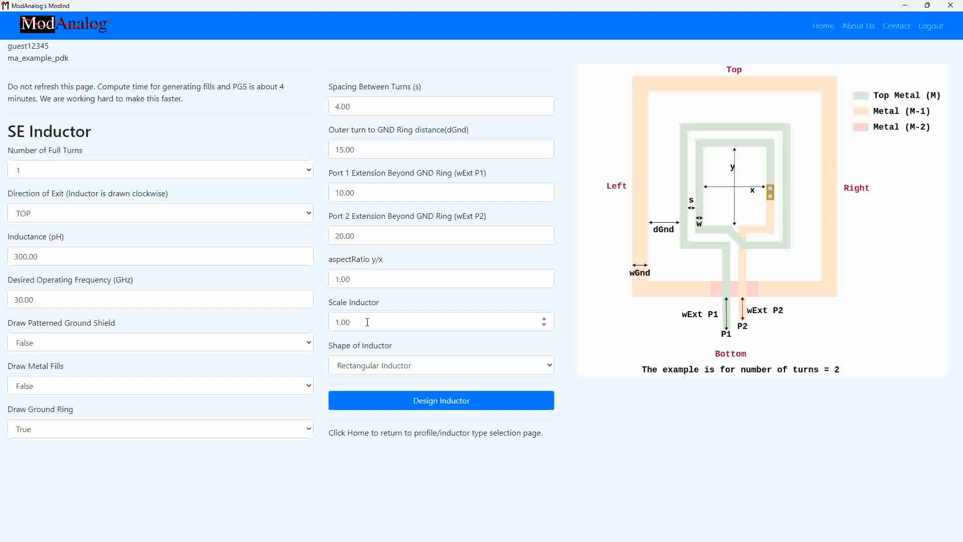
# - Design the single ended inductor with a rectangular shape for 300 pH at 30 GHz
pyautogui.click(366, 365)
pyautogui.click(372, 381)
pyautogui.click(373, 405)
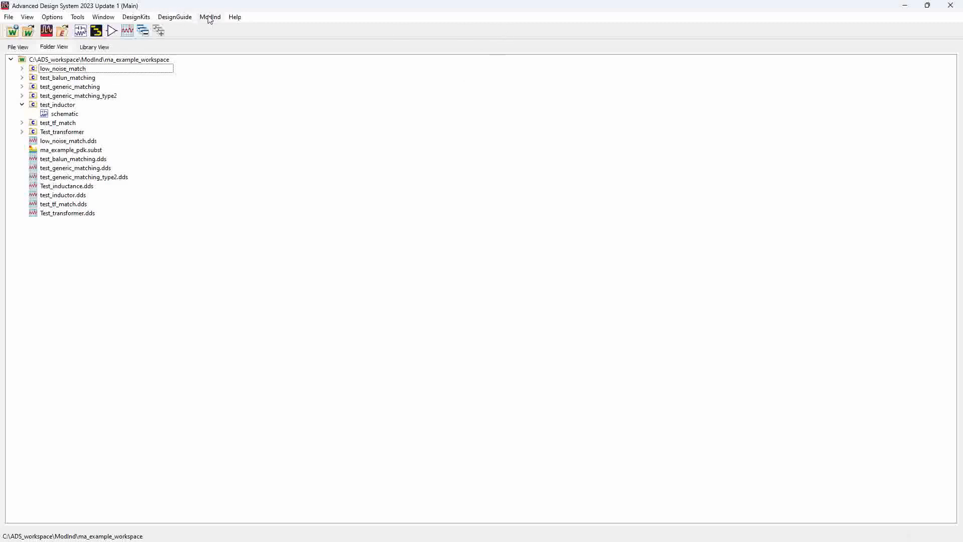
# - Switch to Advanced Design System, run the ModInd optimization on the inductor, and acknowledge its completion
pyautogui.click(210, 18)
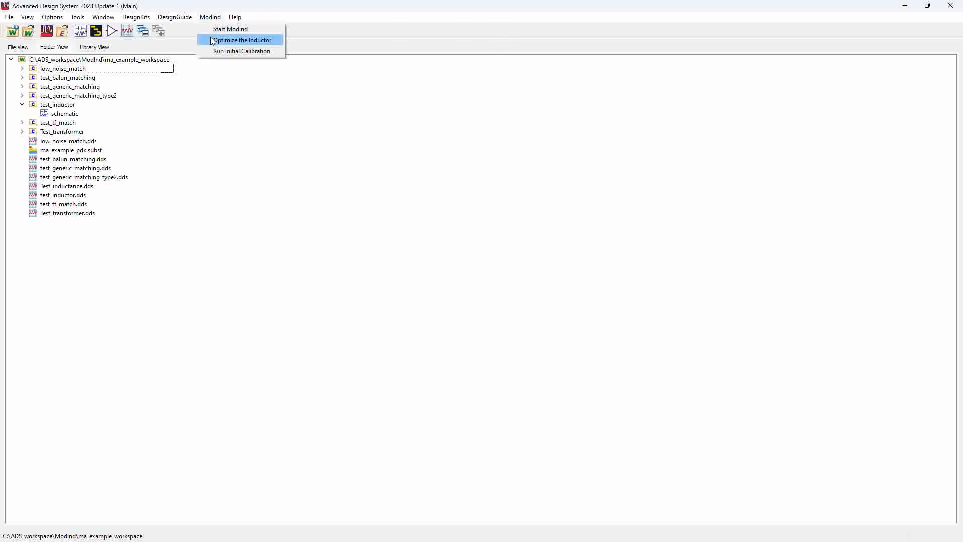
pyautogui.click(234, 44)
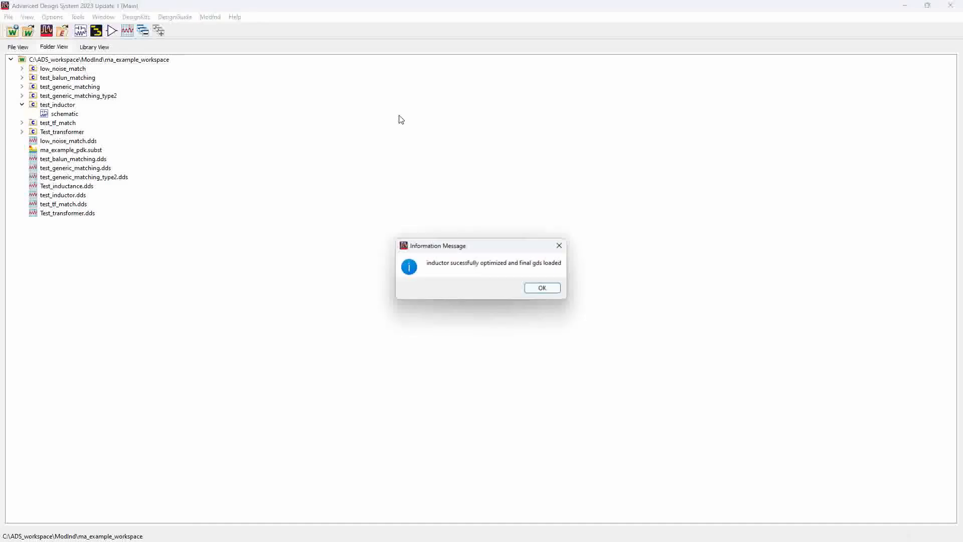
pyautogui.click(543, 288)
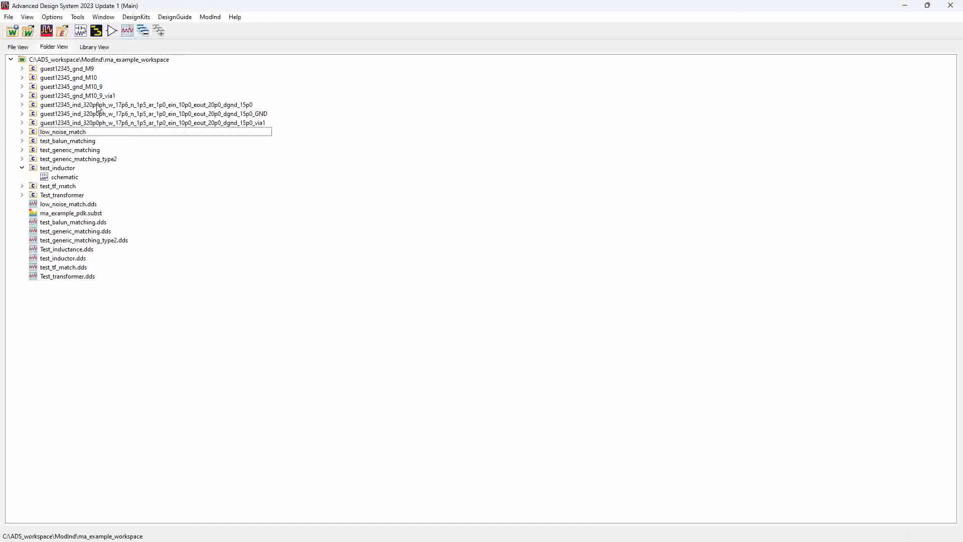
# - Open the layout of the generated 320 pH inductor cell and inspect its ground ring and coil polygon
pyautogui.click(23, 104)
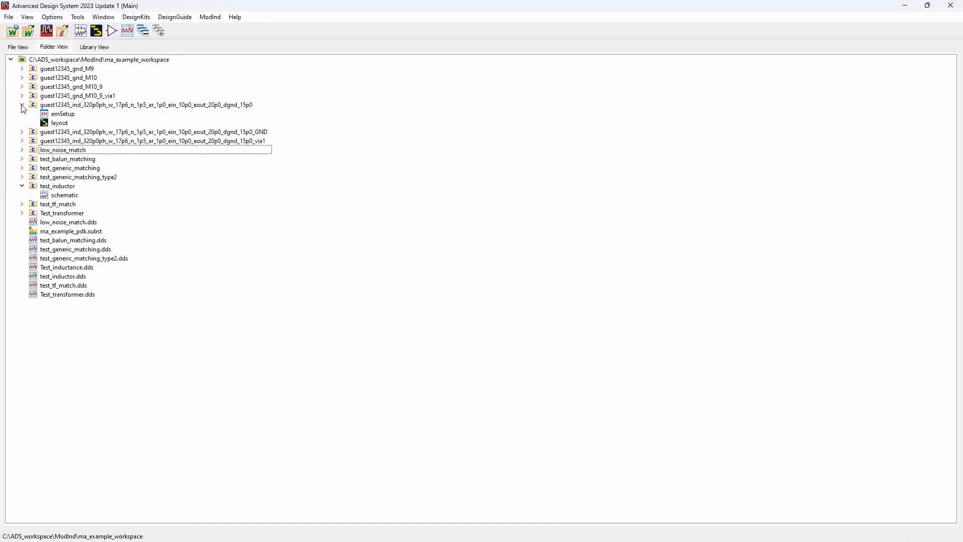
pyautogui.doubleClick(67, 124)
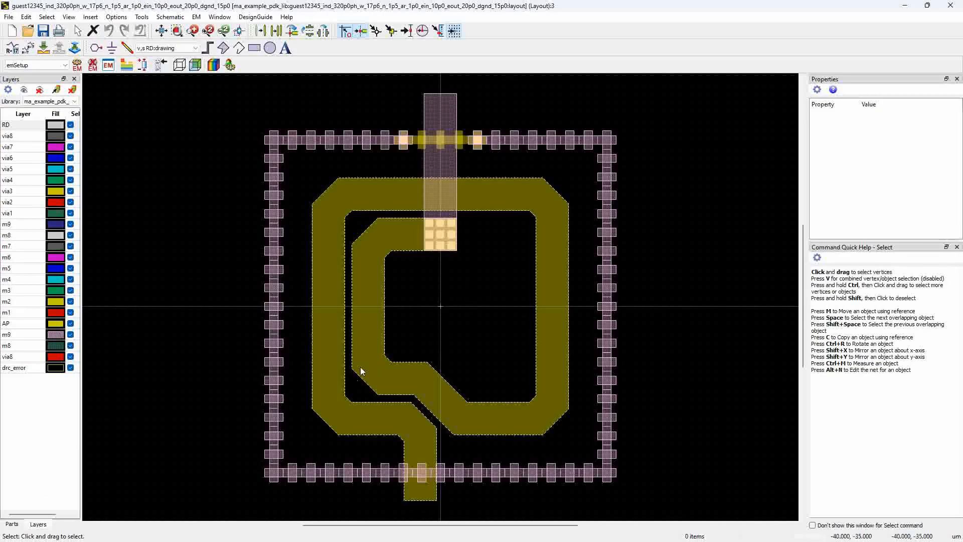
pyautogui.click(279, 361)
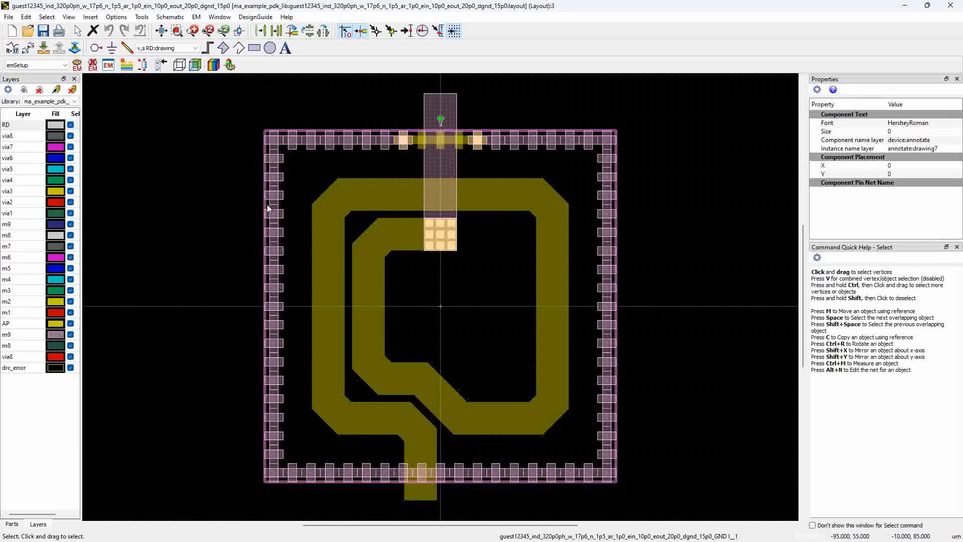
pyautogui.click(323, 288)
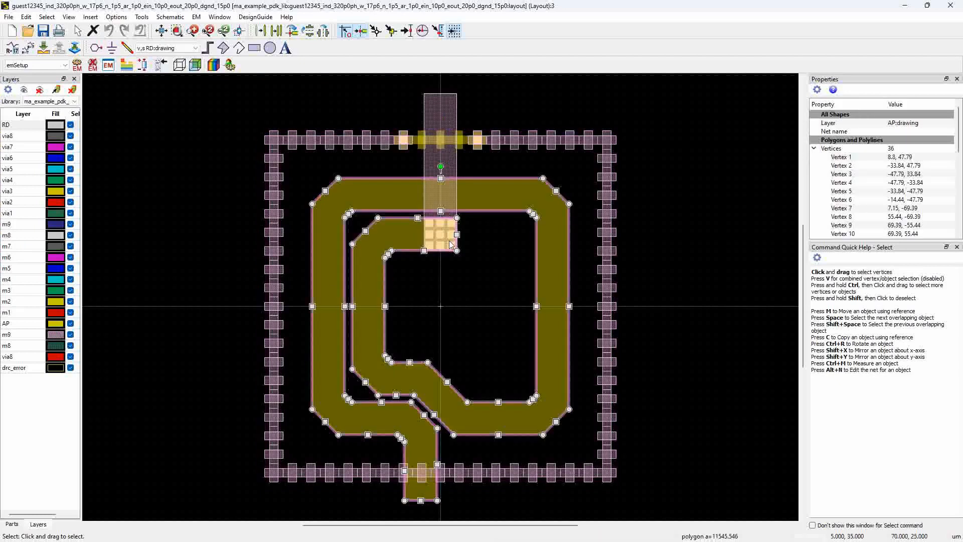
pyautogui.click(474, 292)
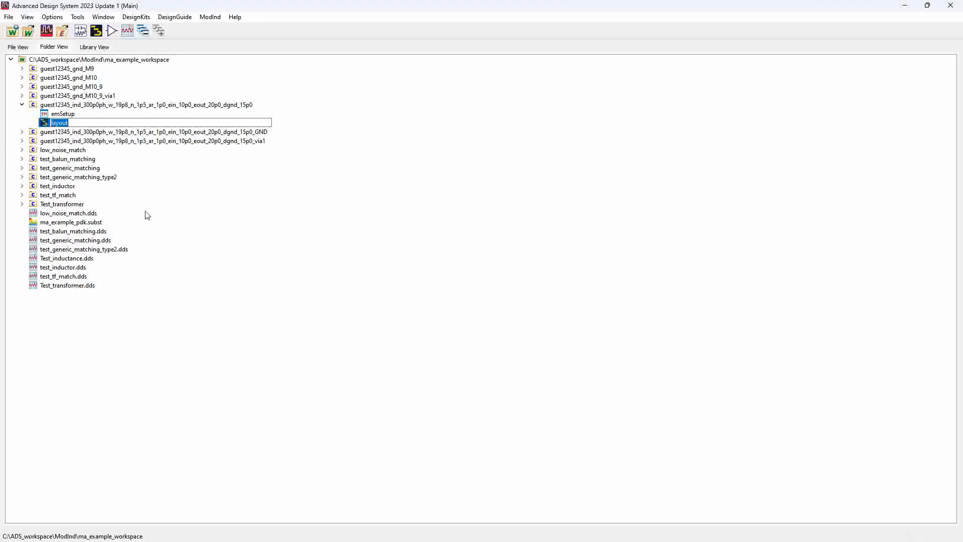
# - Open the Test_inductance.dds data display from the workspace
pyautogui.click(90, 263)
pyautogui.doubleClick(91, 263)
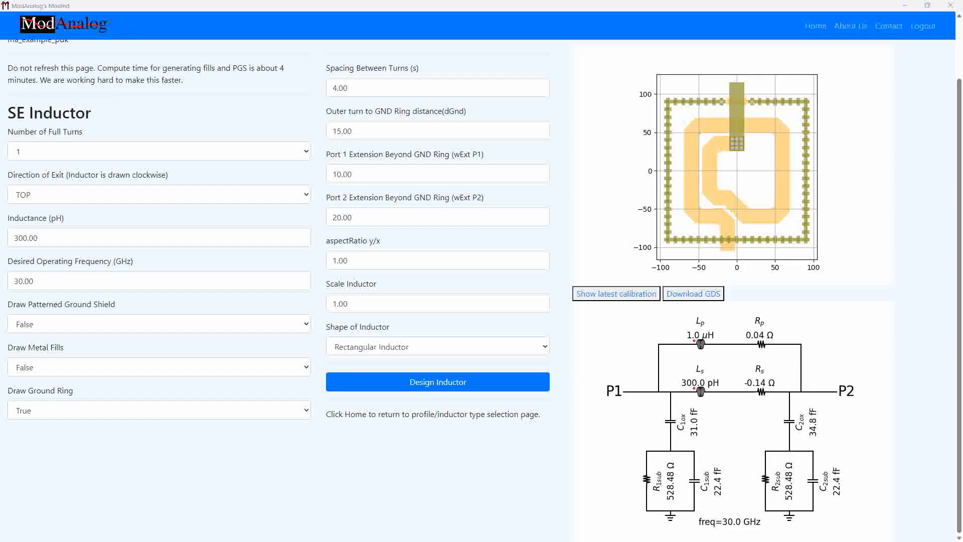
# - Return to ModInd's home page and display the design form for a Generic Matching Network
pyautogui.click(817, 26)
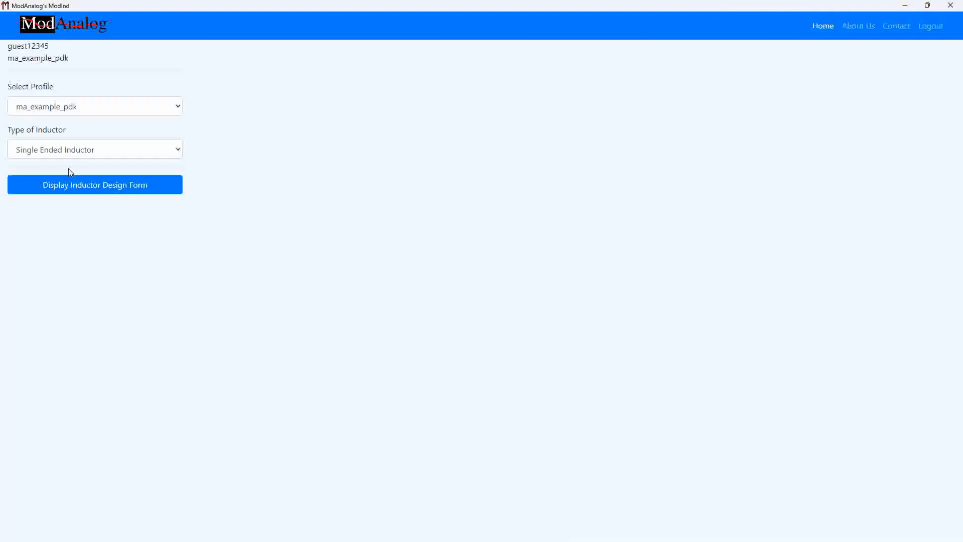
pyautogui.click(55, 151)
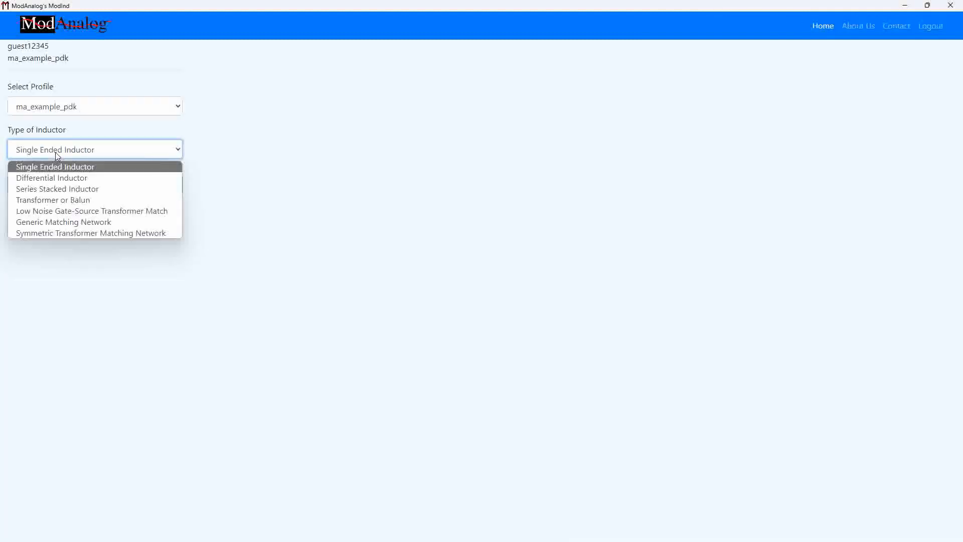
pyautogui.click(49, 222)
pyautogui.click(74, 186)
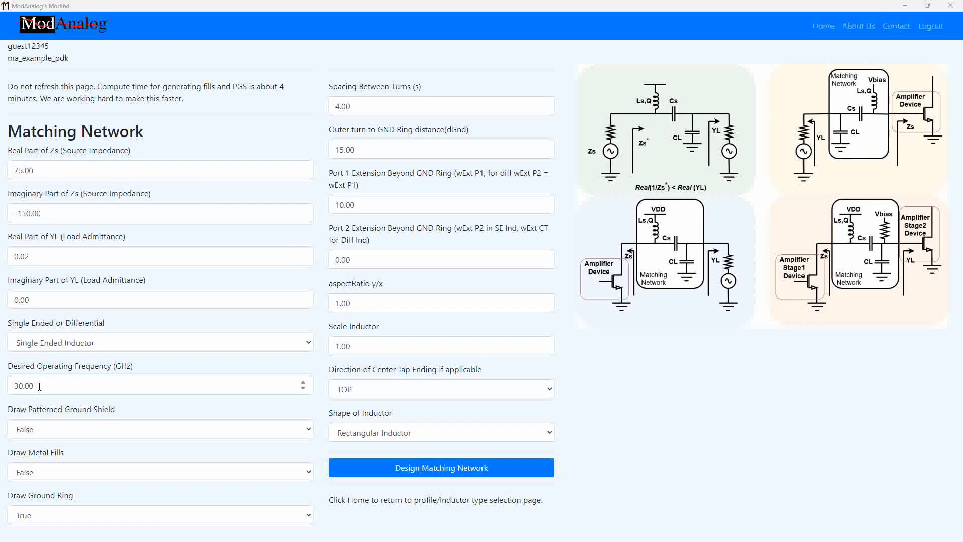
# - Design the matching network at 30 GHz using a single ended inductor with a rectangular shape
pyautogui.click(62, 343)
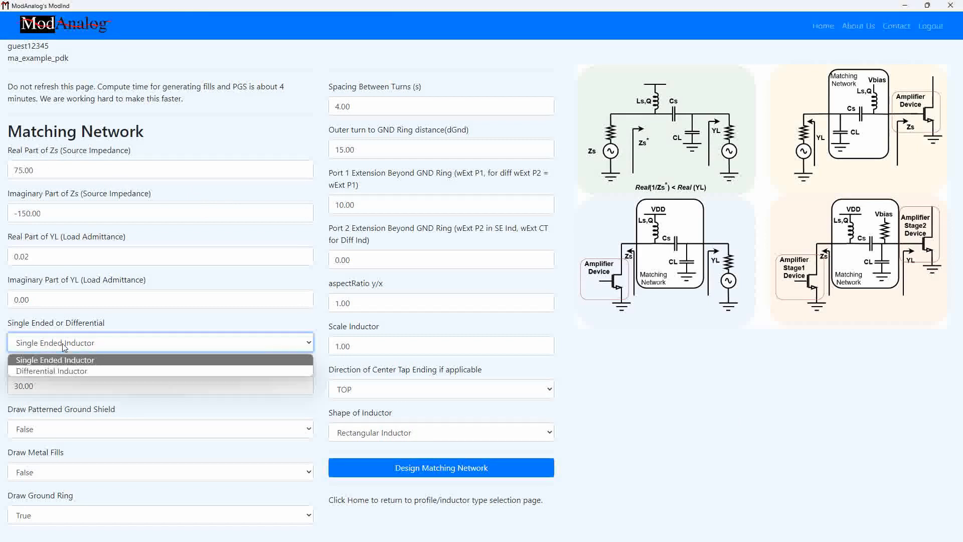
pyautogui.click(62, 343)
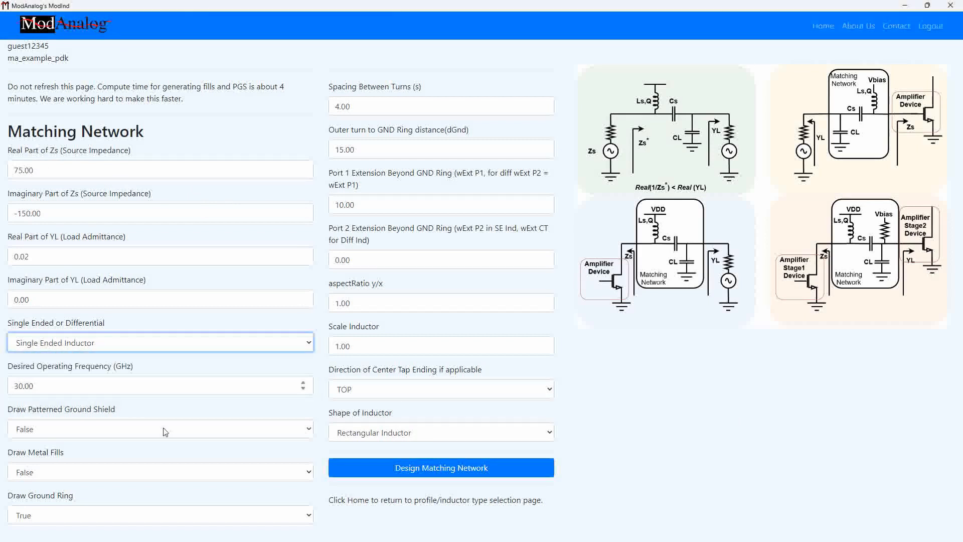
pyautogui.click(381, 435)
pyautogui.click(382, 435)
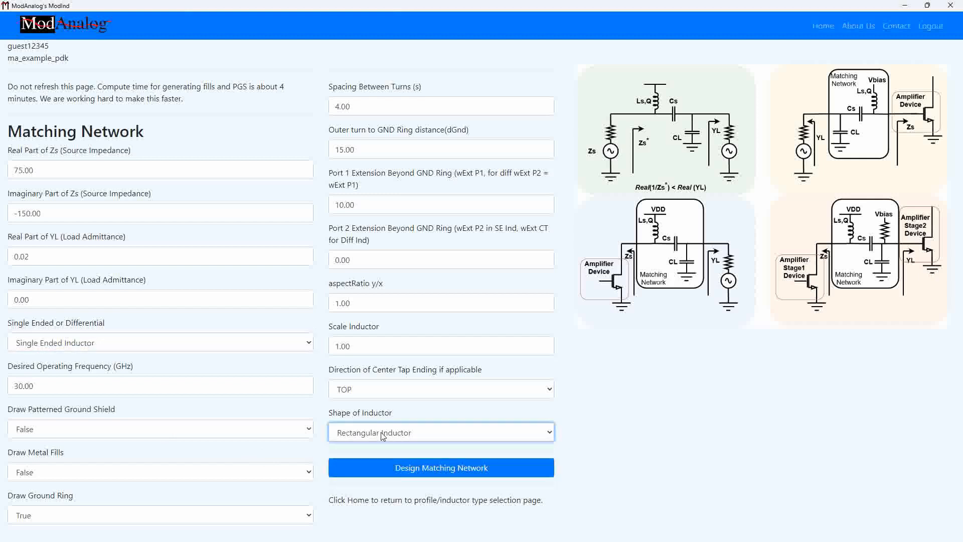
pyautogui.click(395, 470)
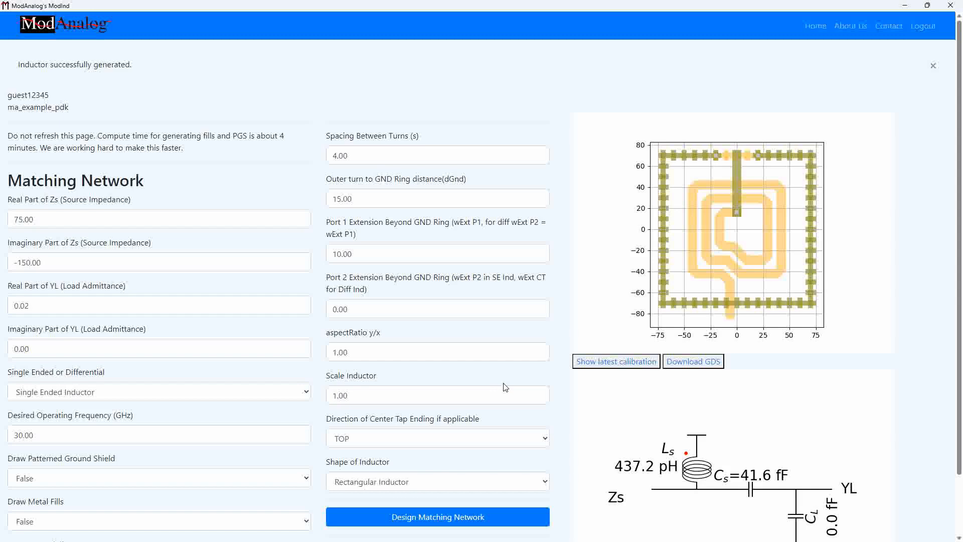
# - Optimize the matching network's inductor in Advanced Design System and simulate the test_generic_matching schematic
pyautogui.scroll(-2, 506, 387)
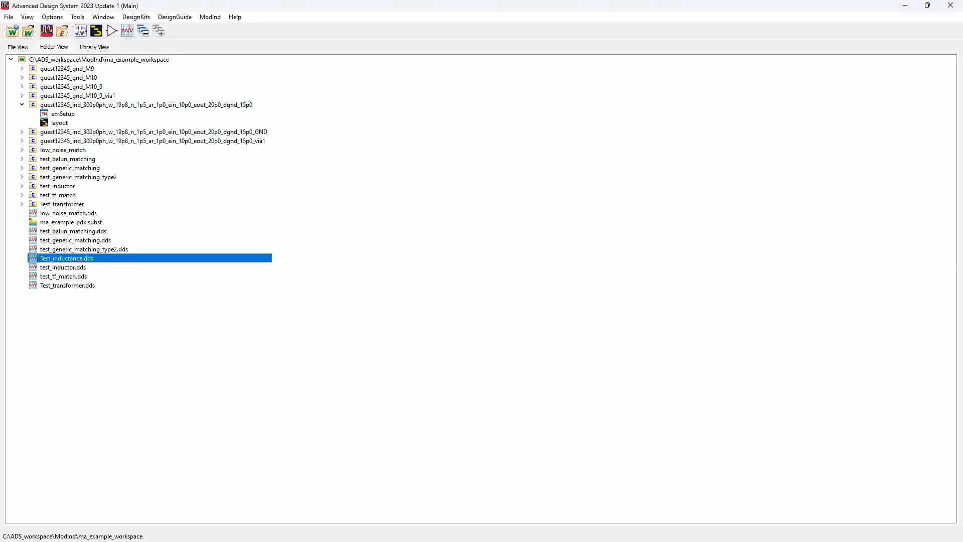
pyautogui.click(210, 17)
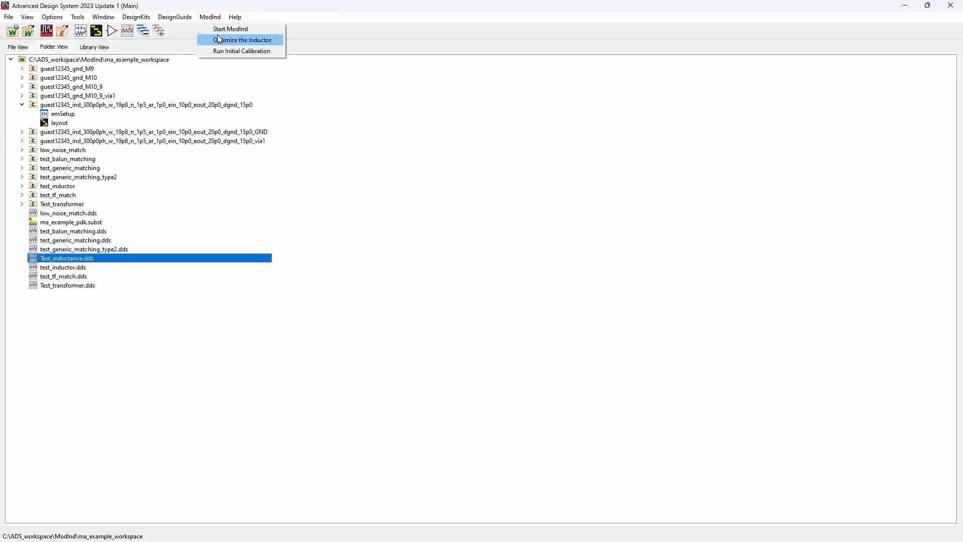
pyautogui.click(219, 37)
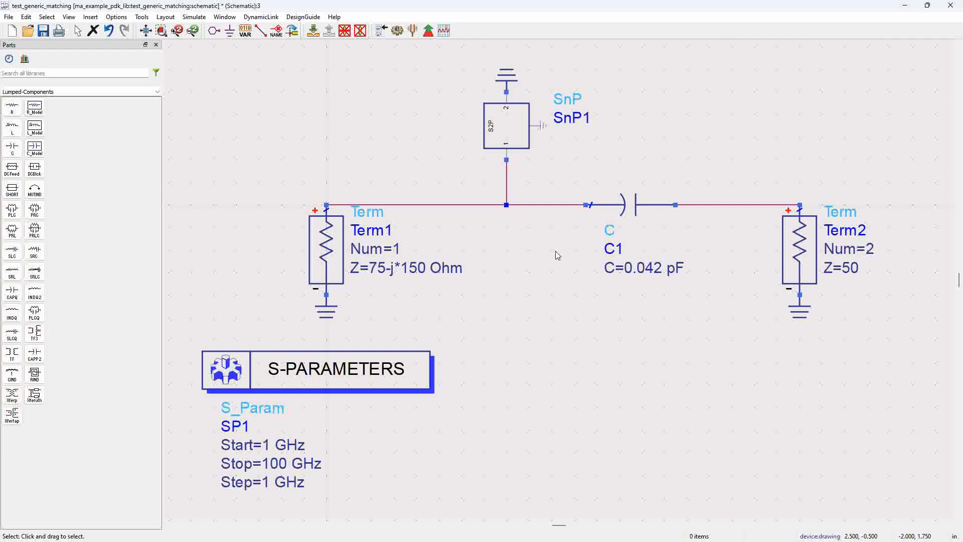
pyautogui.click(397, 31)
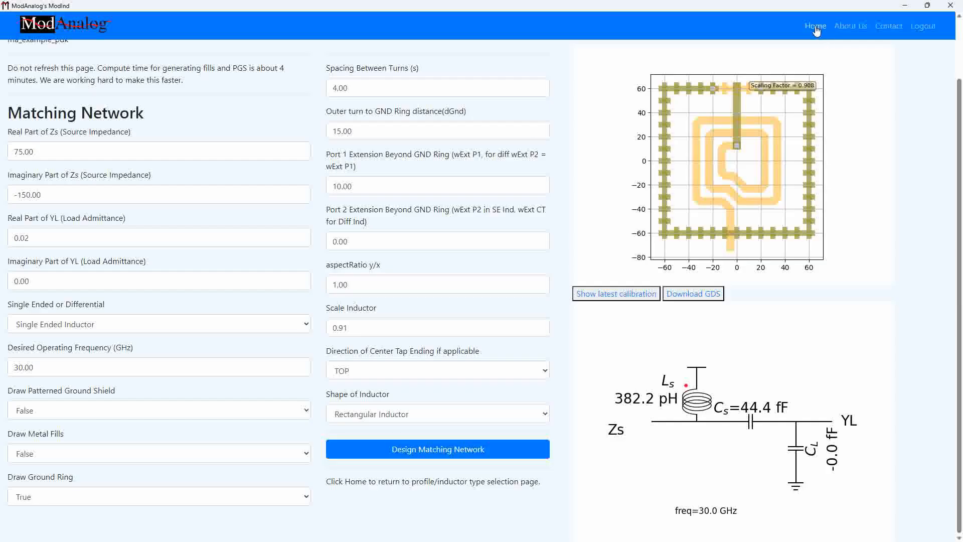
# - Return to ModInd's home page and display the design form for a Low Noise Gate-Source Transformer Match
pyautogui.click(823, 28)
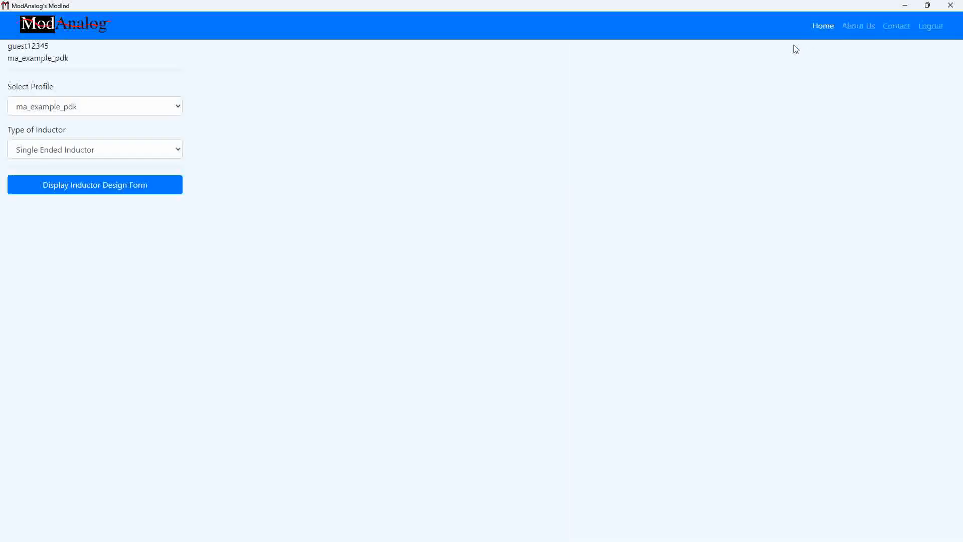
pyautogui.click(132, 150)
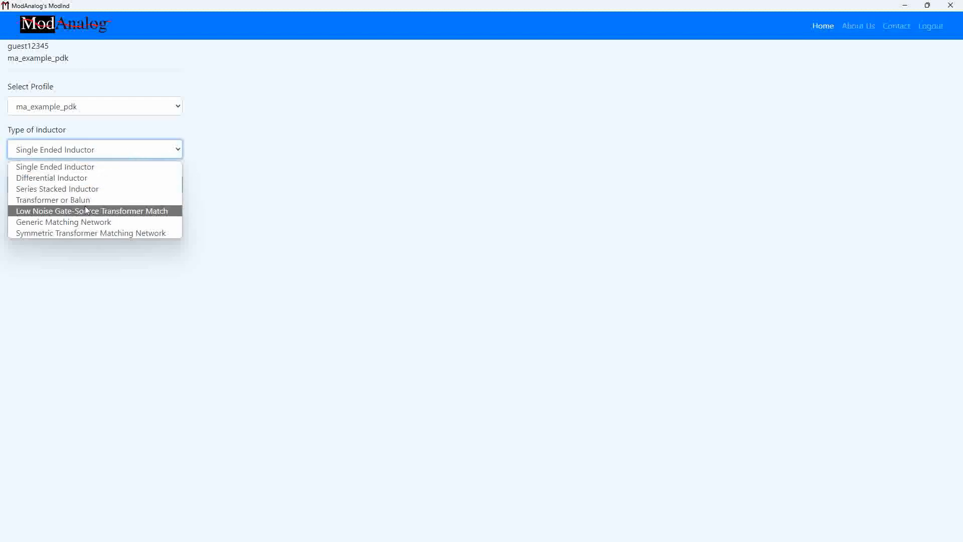
pyautogui.click(86, 212)
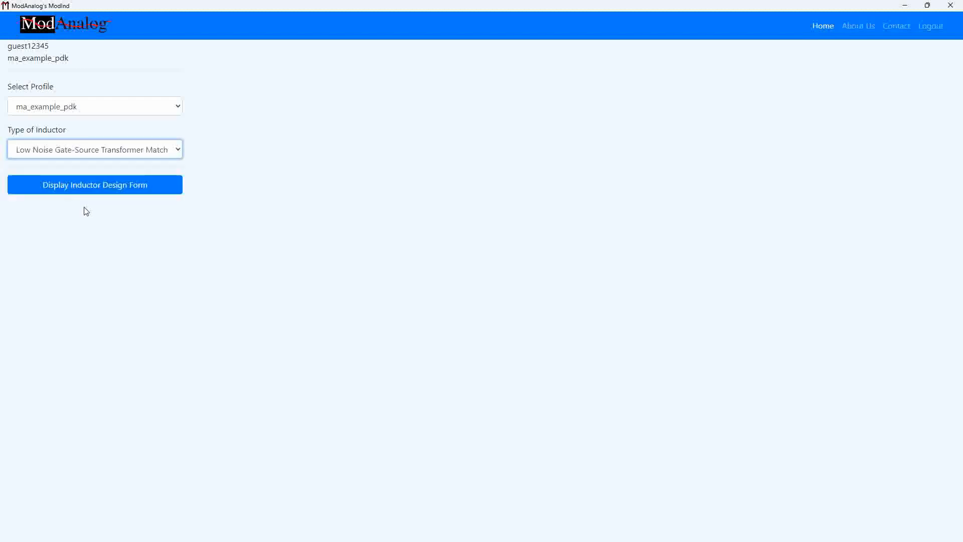
pyautogui.click(55, 188)
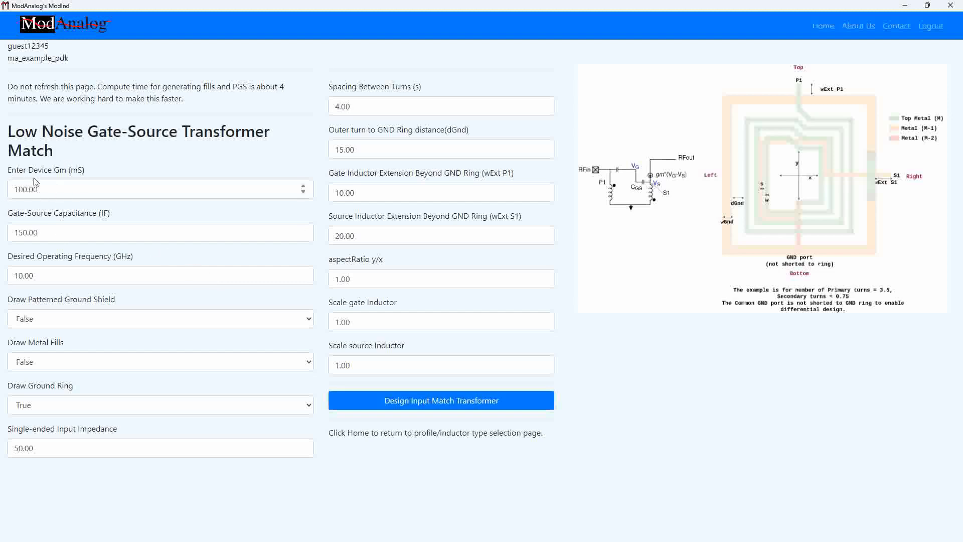
# - Design the input match transformer for a 100 mS device Gm, 150 fF gate-source capacitance and 10 GHz
pyautogui.click(391, 401)
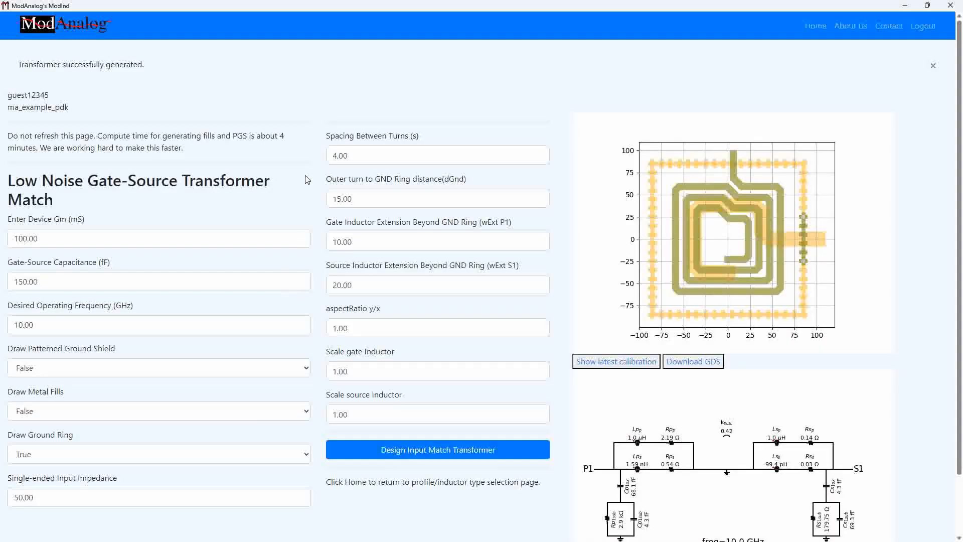
pyautogui.scroll(-1, 805, 258)
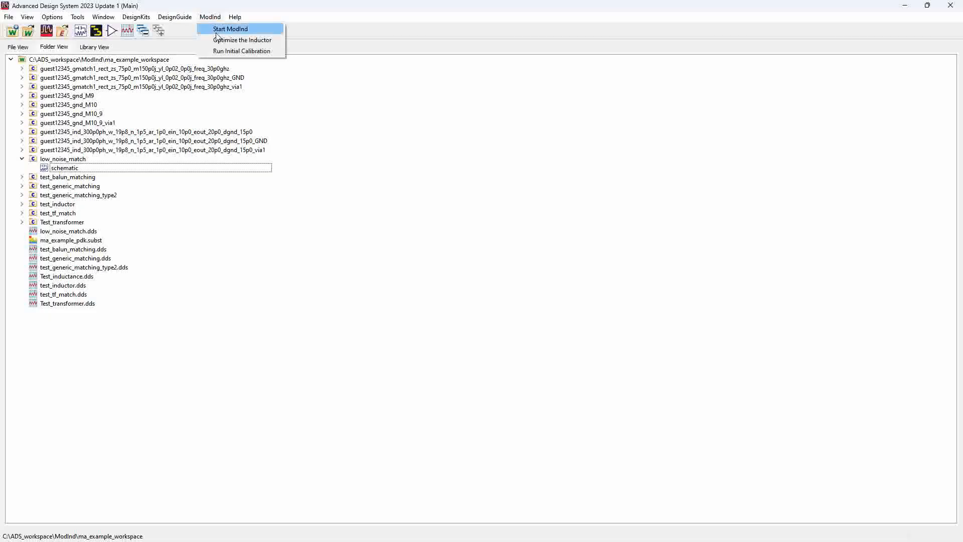
# - Optimize the transformer in Advanced Design System, and apply its four-port dataset to SnP1 in the low_noise_match schematic
pyautogui.click(218, 39)
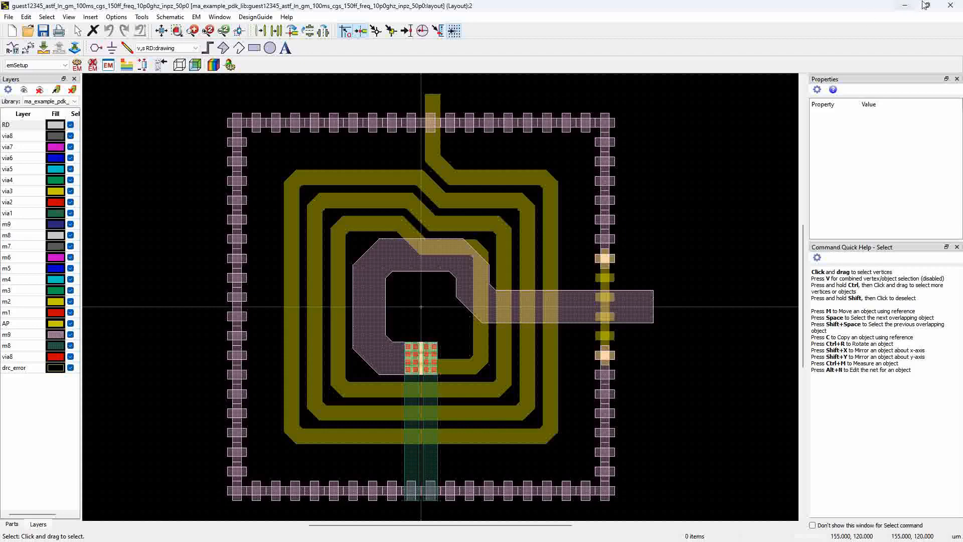
pyautogui.click(952, 7)
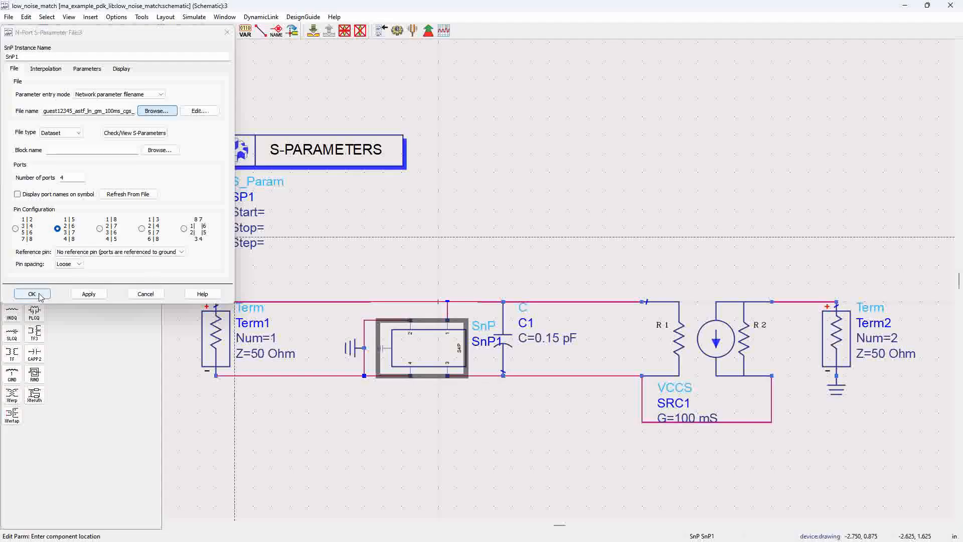
pyautogui.click(40, 296)
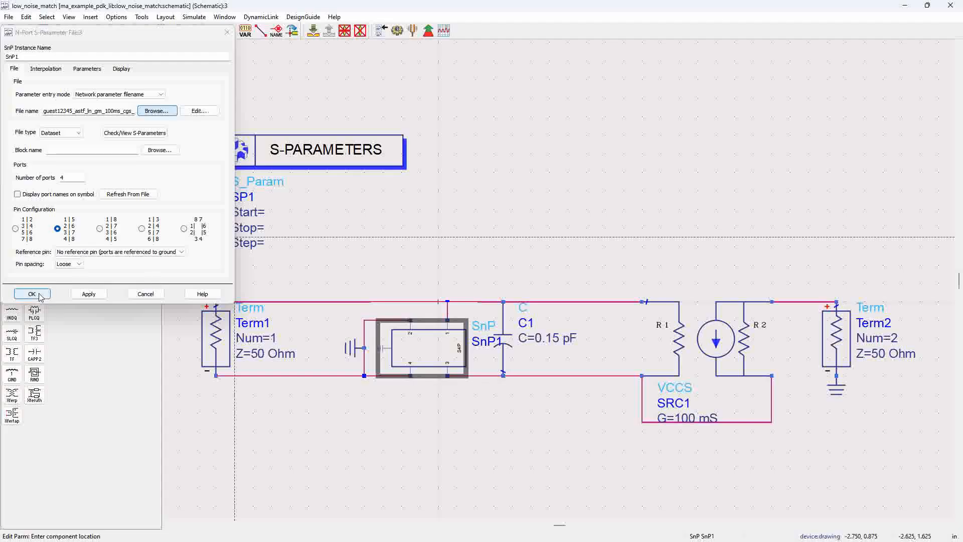